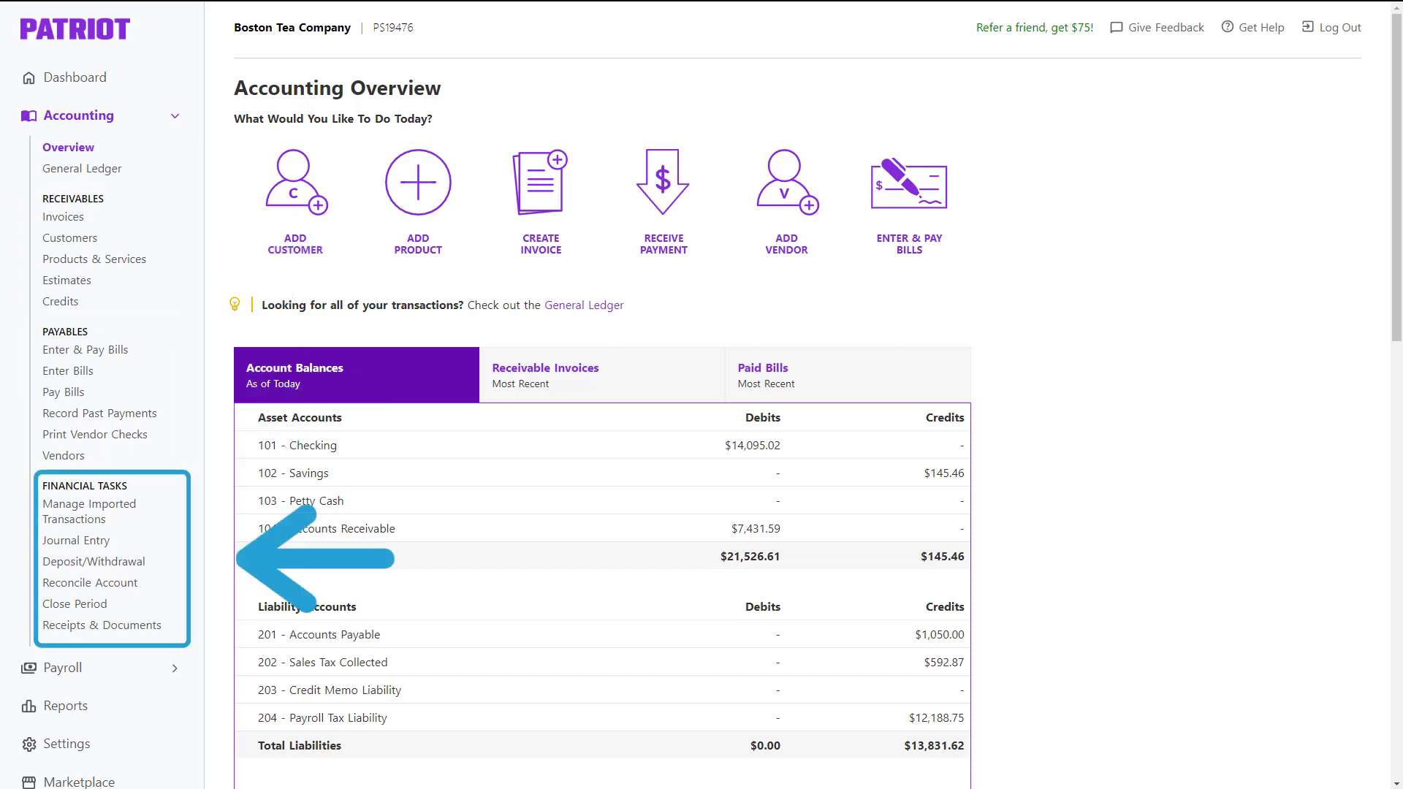
Open the General Ledger report to review account activity.
{"action": "left_click", "coordinate": [91, 170]}
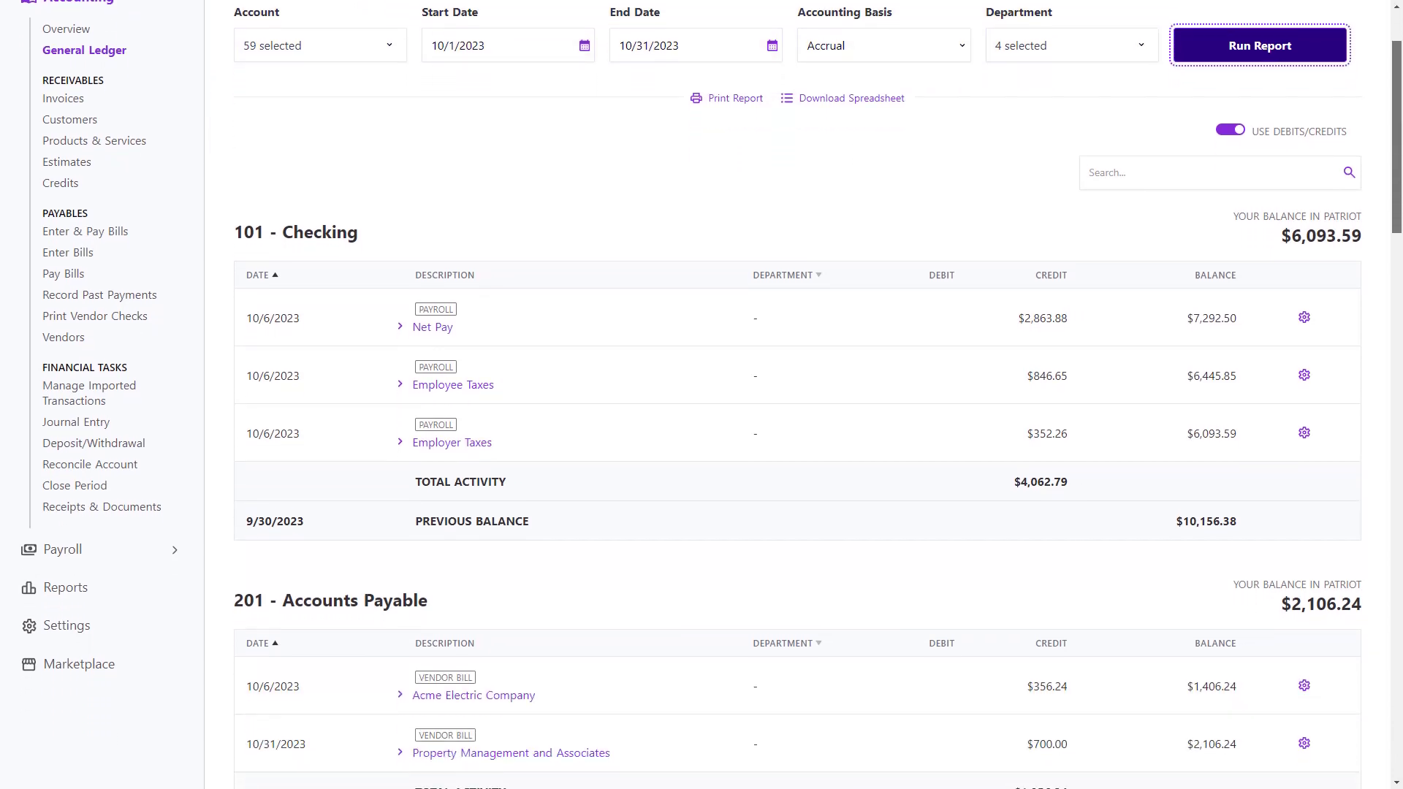
{"action": "scroll", "coordinate": [796, 439], "scroll_direction": "down", "scroll_amount": 4}
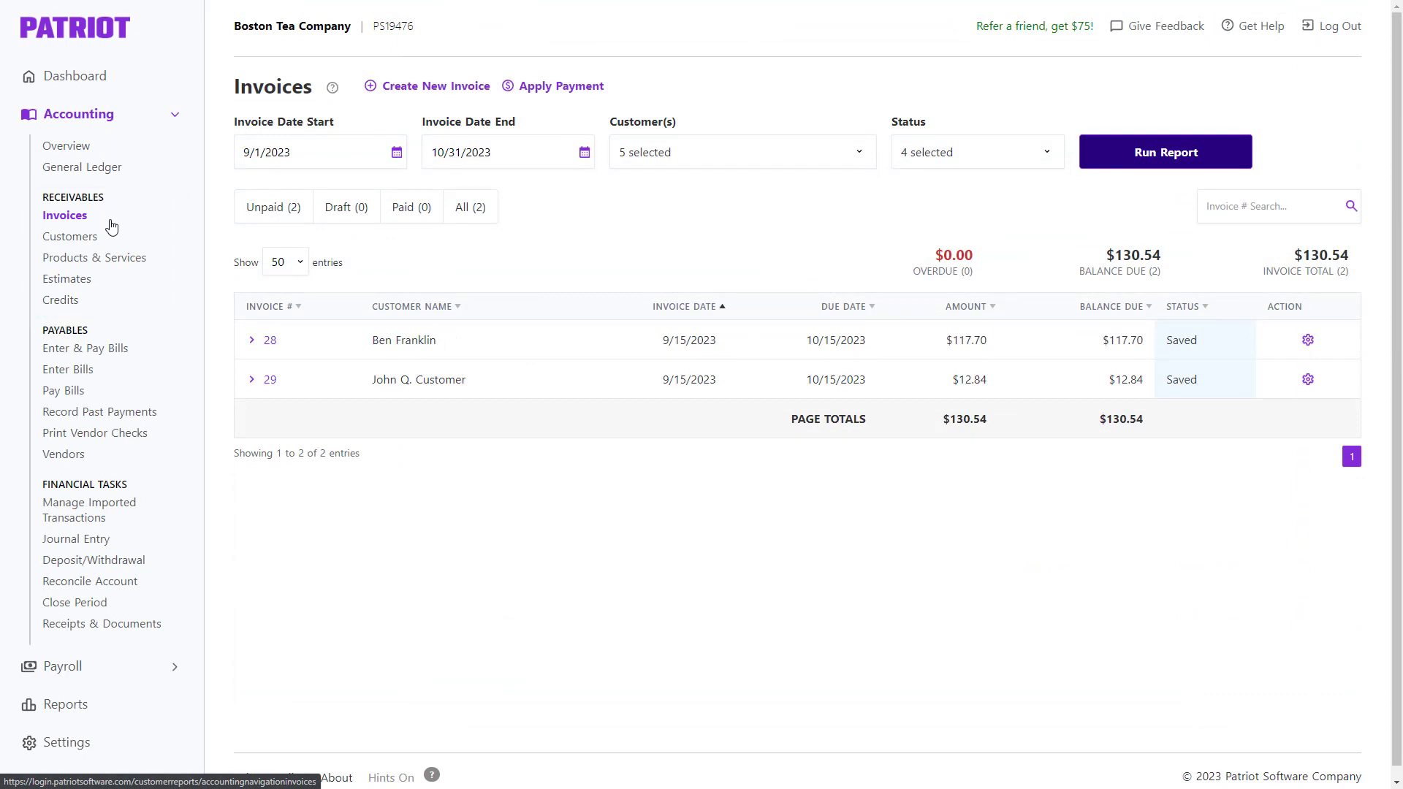
Create a new invoice for customer Ben Franklin with 15 Black Tea.
{"action": "left_click", "coordinate": [428, 89]}
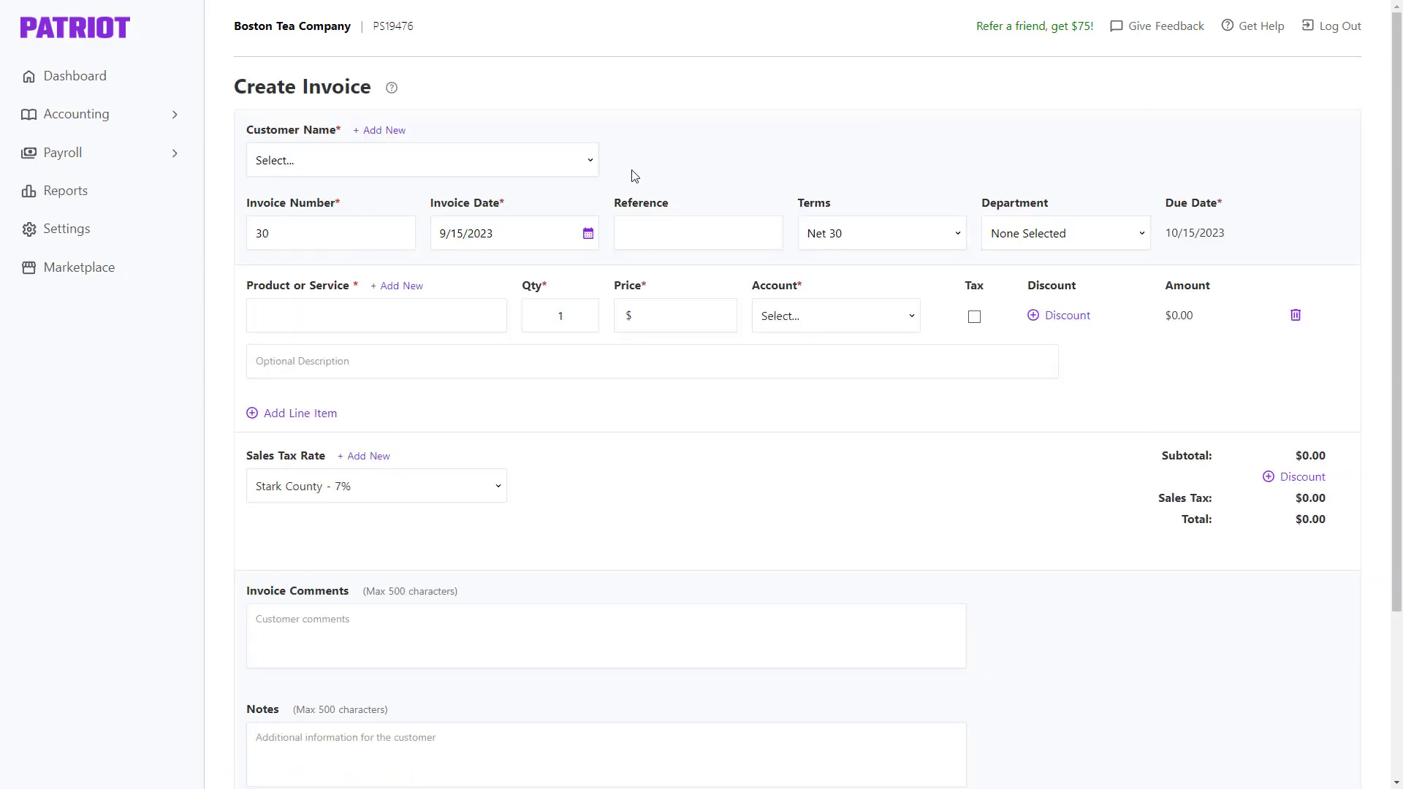
{"action": "left_click", "coordinate": [592, 161]}
{"action": "left_click", "coordinate": [567, 204]}
{"action": "left_click", "coordinate": [372, 316]}
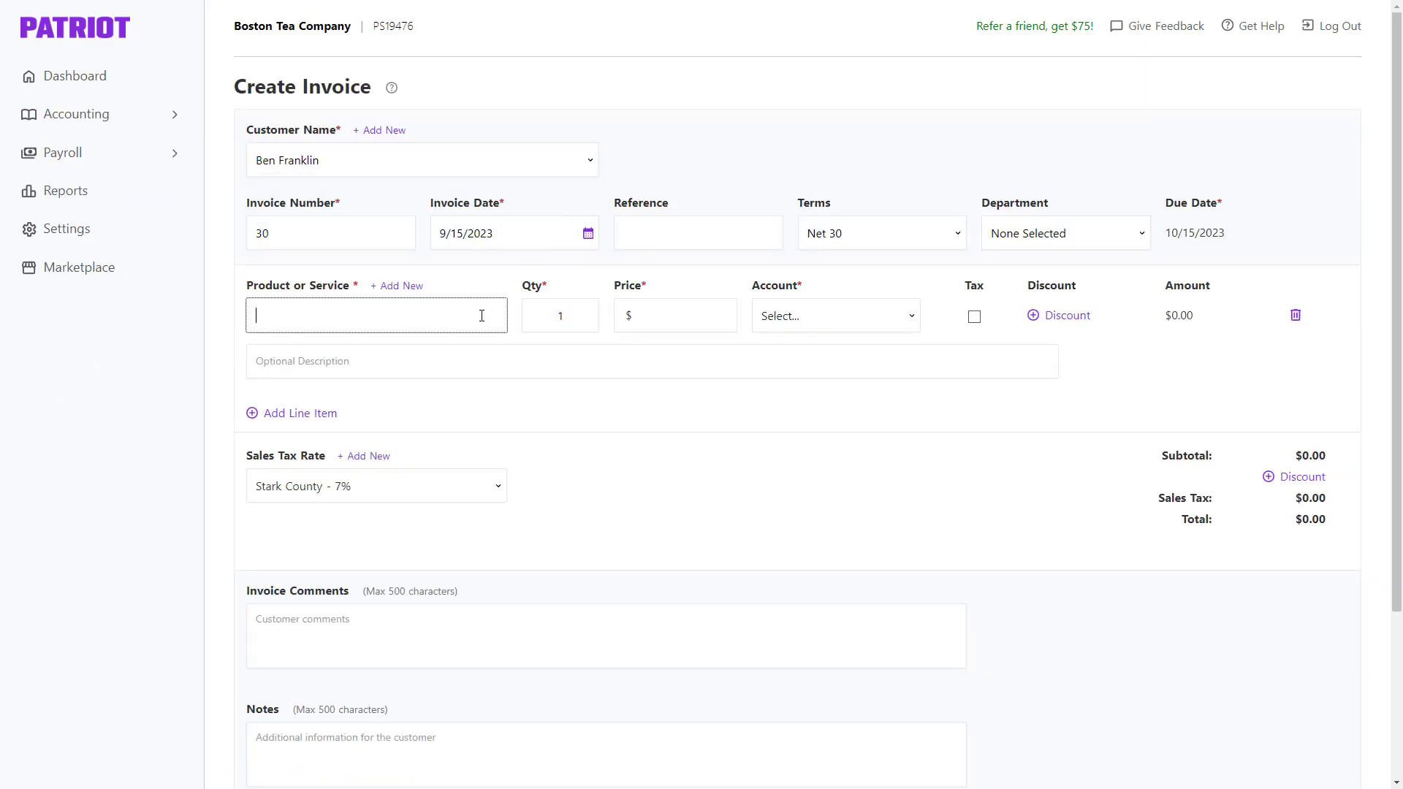
{"action": "type", "text": "Black Tea"}
{"action": "left_click", "coordinate": [433, 348]}
{"action": "double_click", "coordinate": [559, 315]}
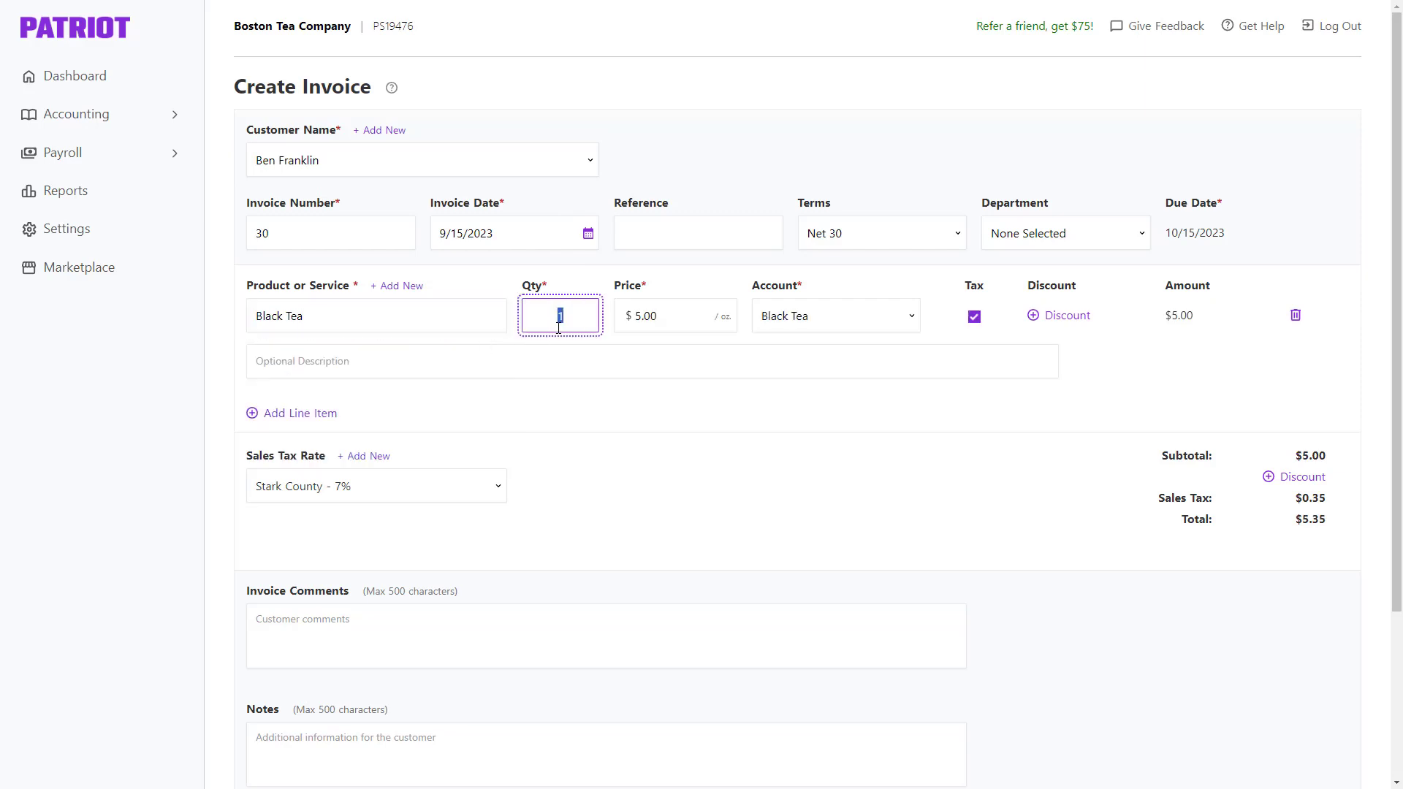
{"action": "type", "text": "15"}
{"action": "key", "text": "Tab"}
{"action": "scroll", "coordinate": [702, 439], "scroll_direction": "down", "scroll_amount": 3}
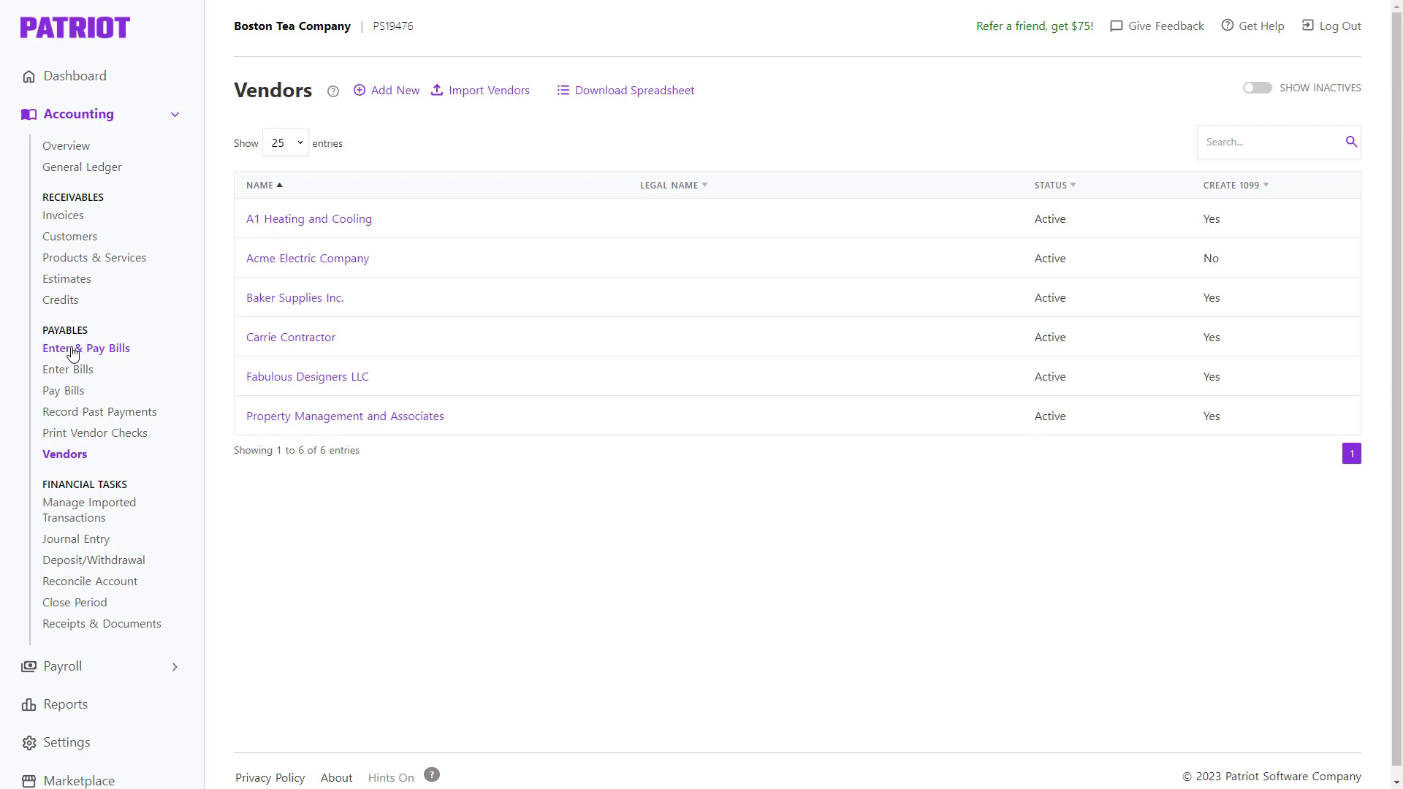
Enter an $86.14 bill for Baker Supplies Inc., save it, and approve the check payment.
{"action": "left_click", "coordinate": [75, 348]}
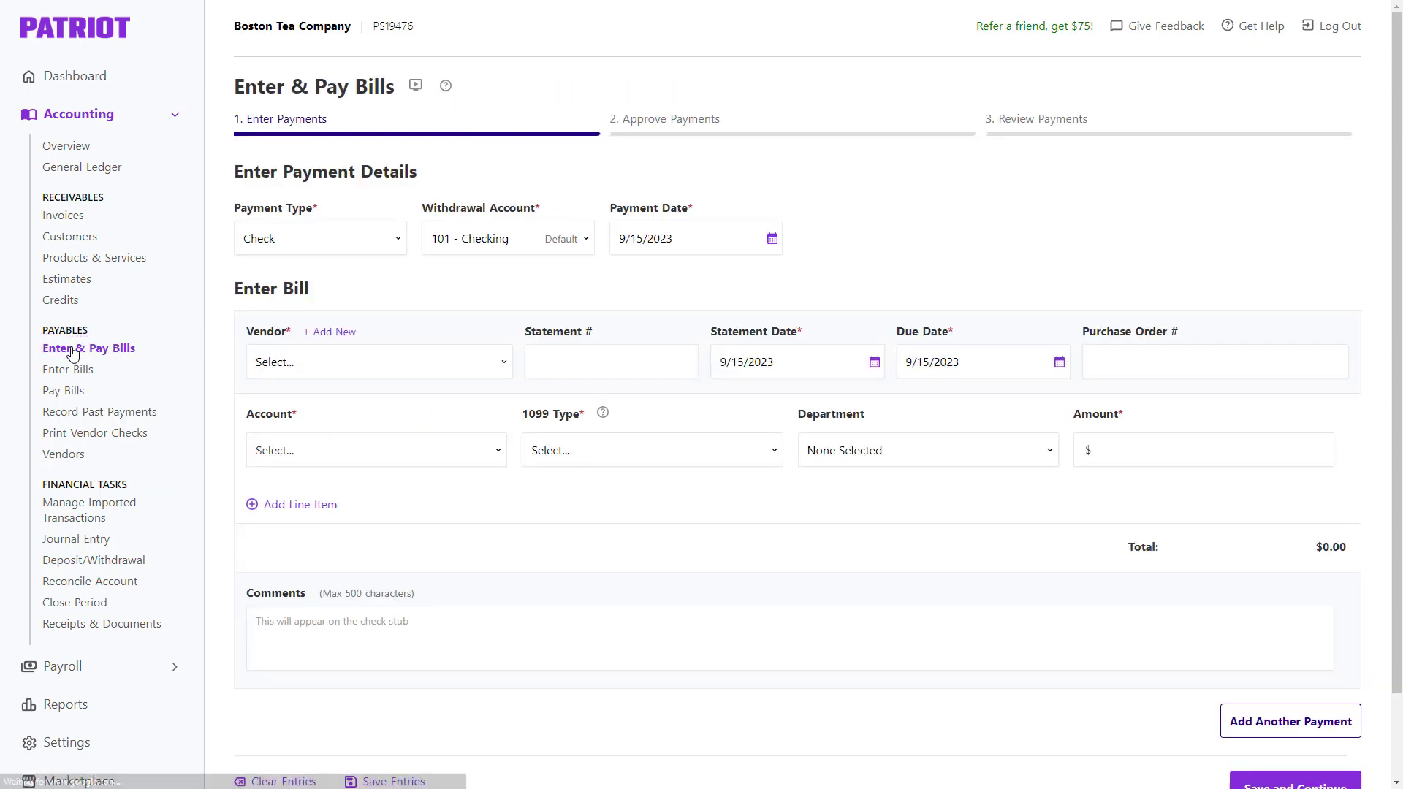
{"action": "left_click", "coordinate": [448, 366]}
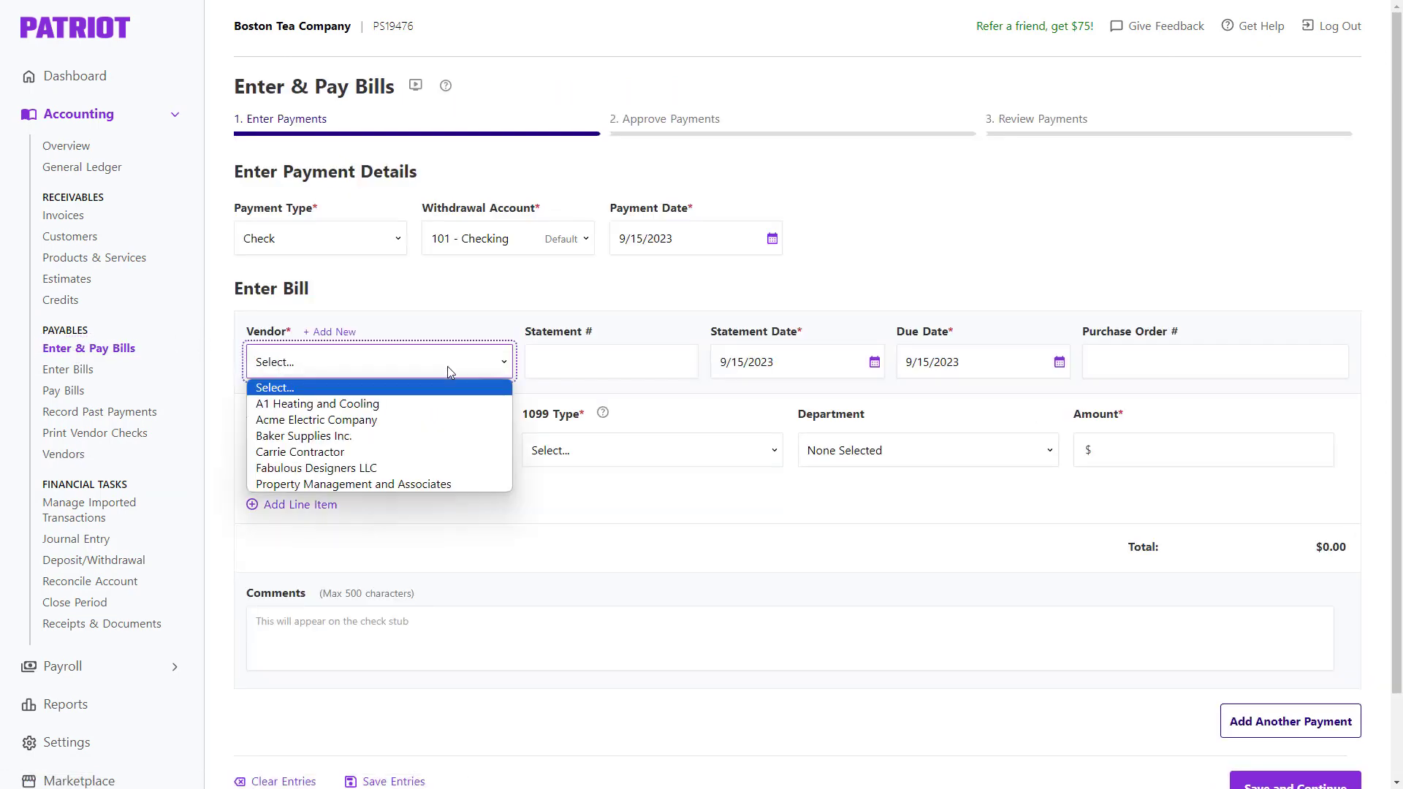
{"action": "left_click", "coordinate": [302, 435]}
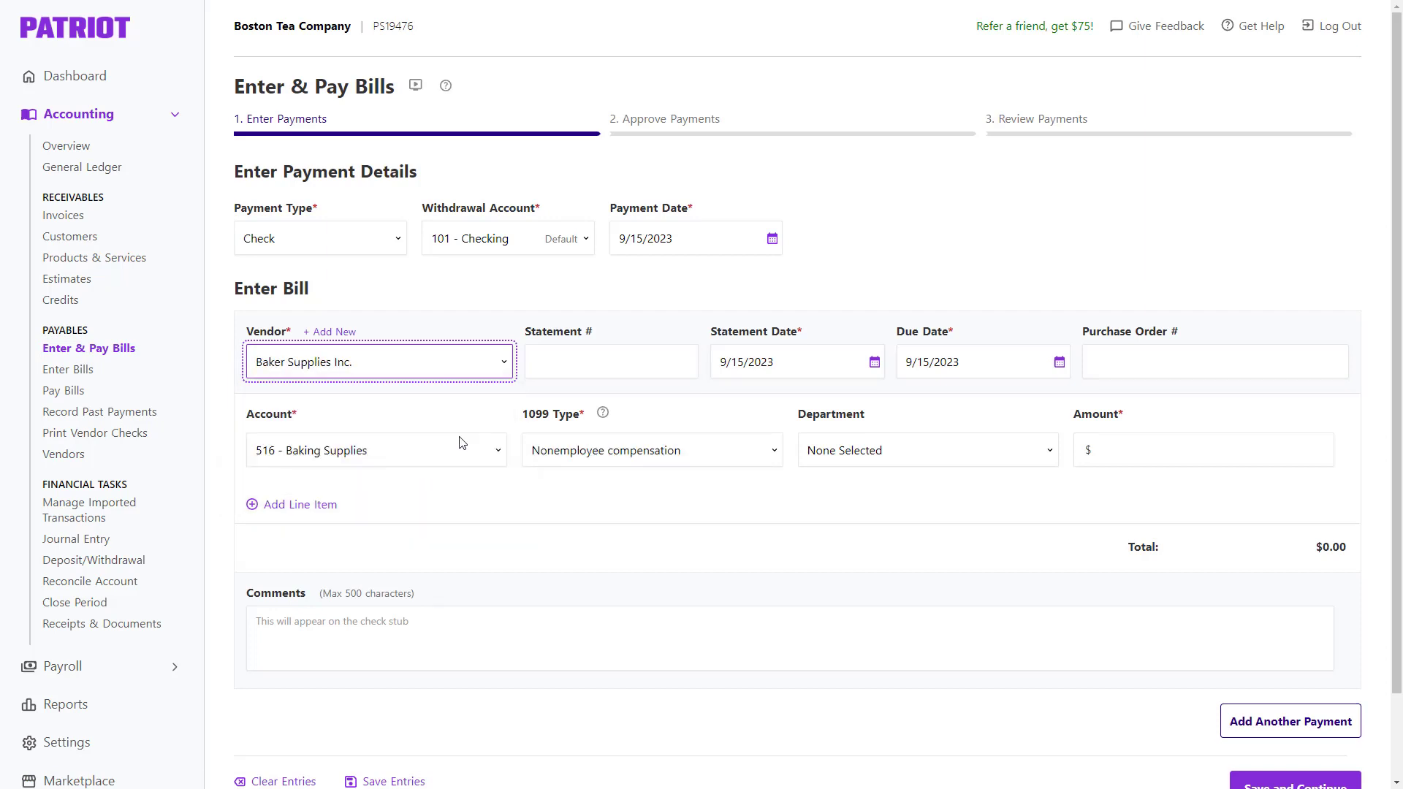
{"action": "left_click", "coordinate": [1148, 450]}
{"action": "type", "text": "86.14"}
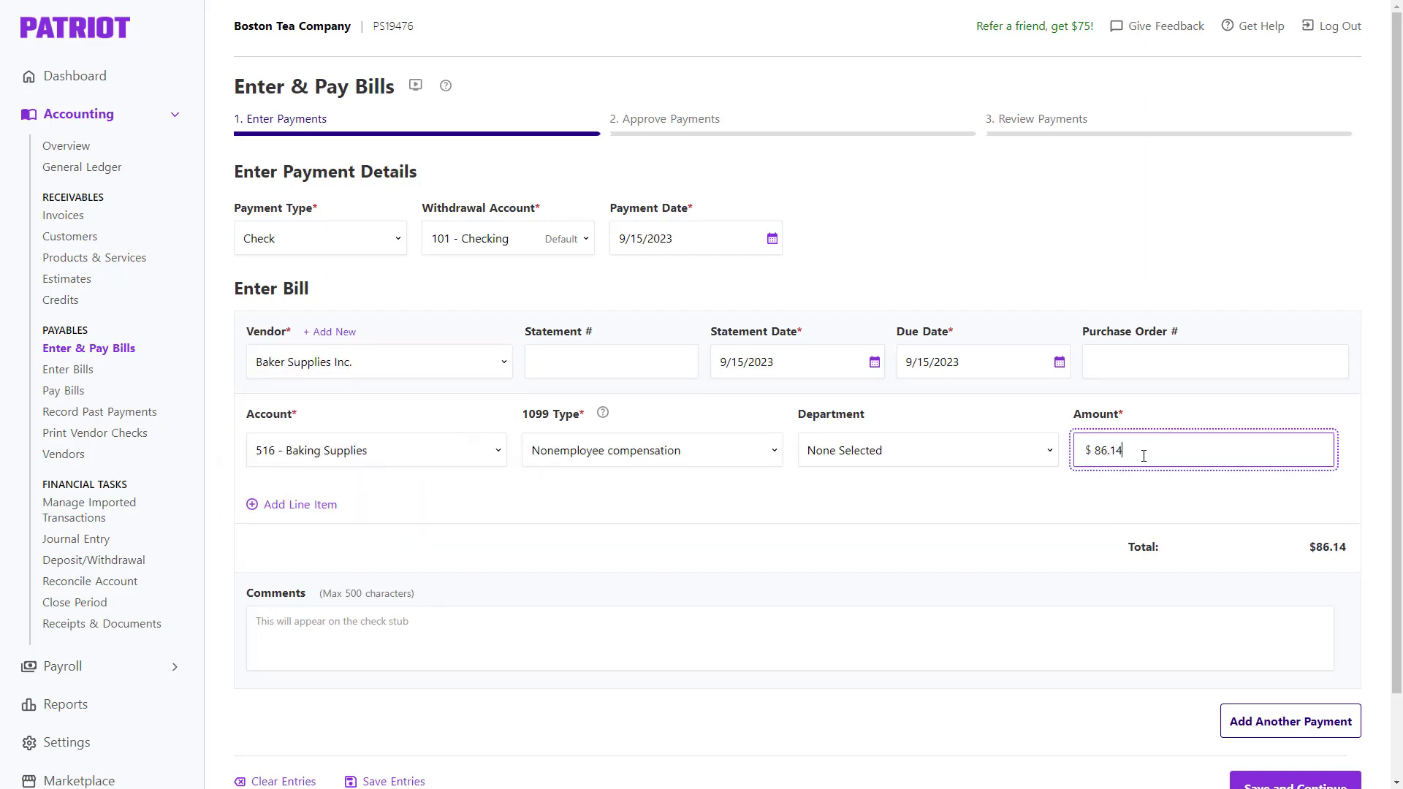
{"action": "scroll", "coordinate": [1109, 521], "scroll_direction": "down", "scroll_amount": 1}
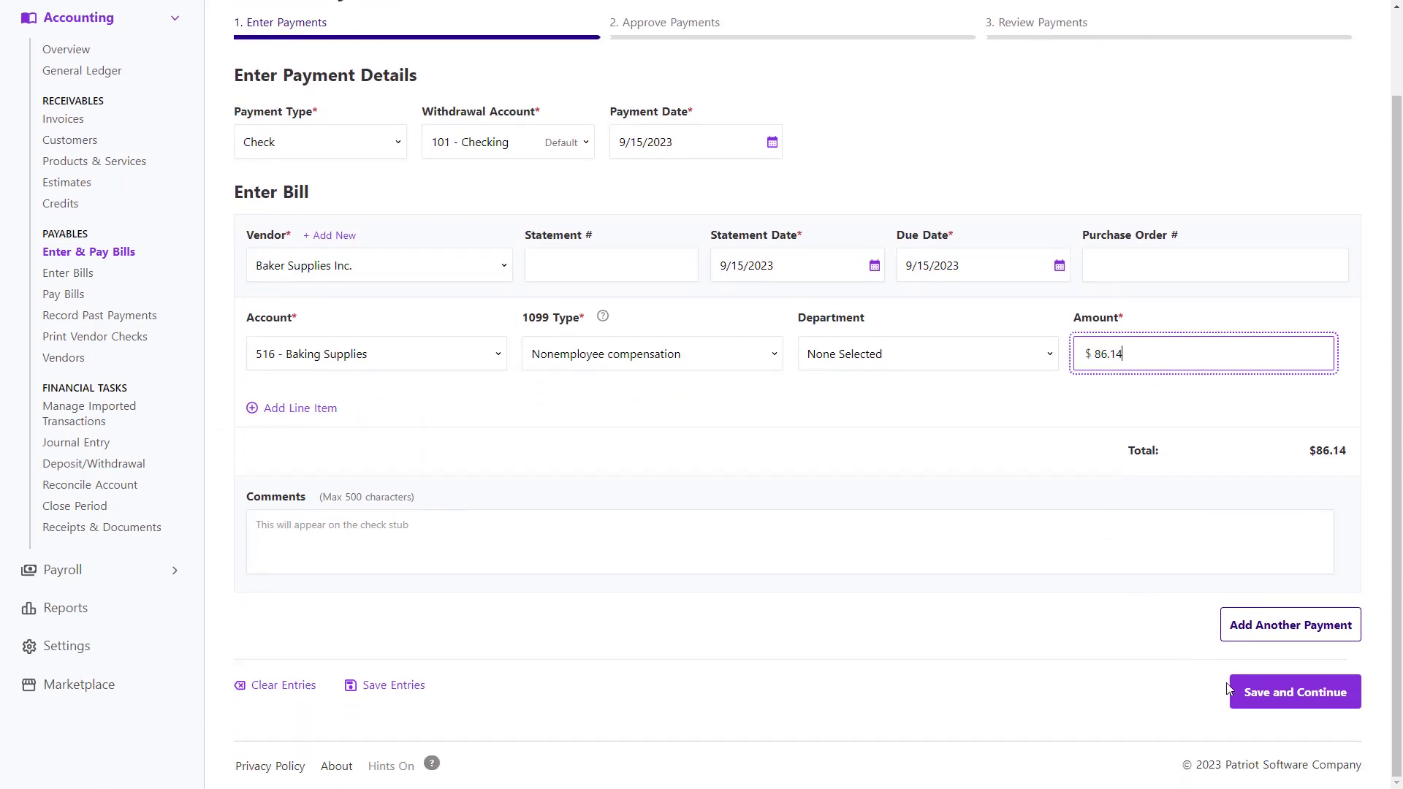
{"action": "left_click", "coordinate": [1278, 691]}
{"action": "left_click", "coordinate": [1267, 386]}
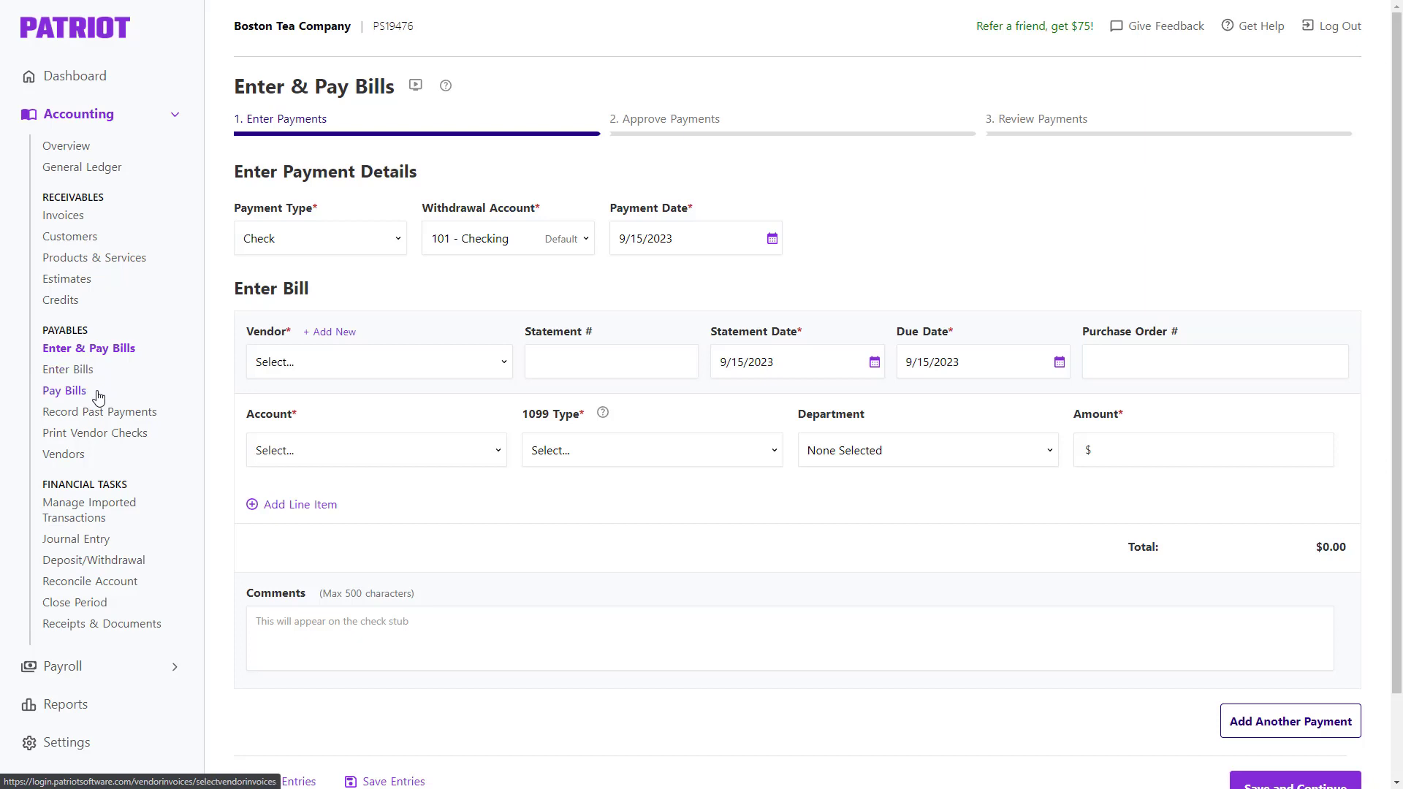
Select the $356.24 Acme Electric Company bill for payment and approve it.
{"action": "left_click", "coordinate": [65, 392]}
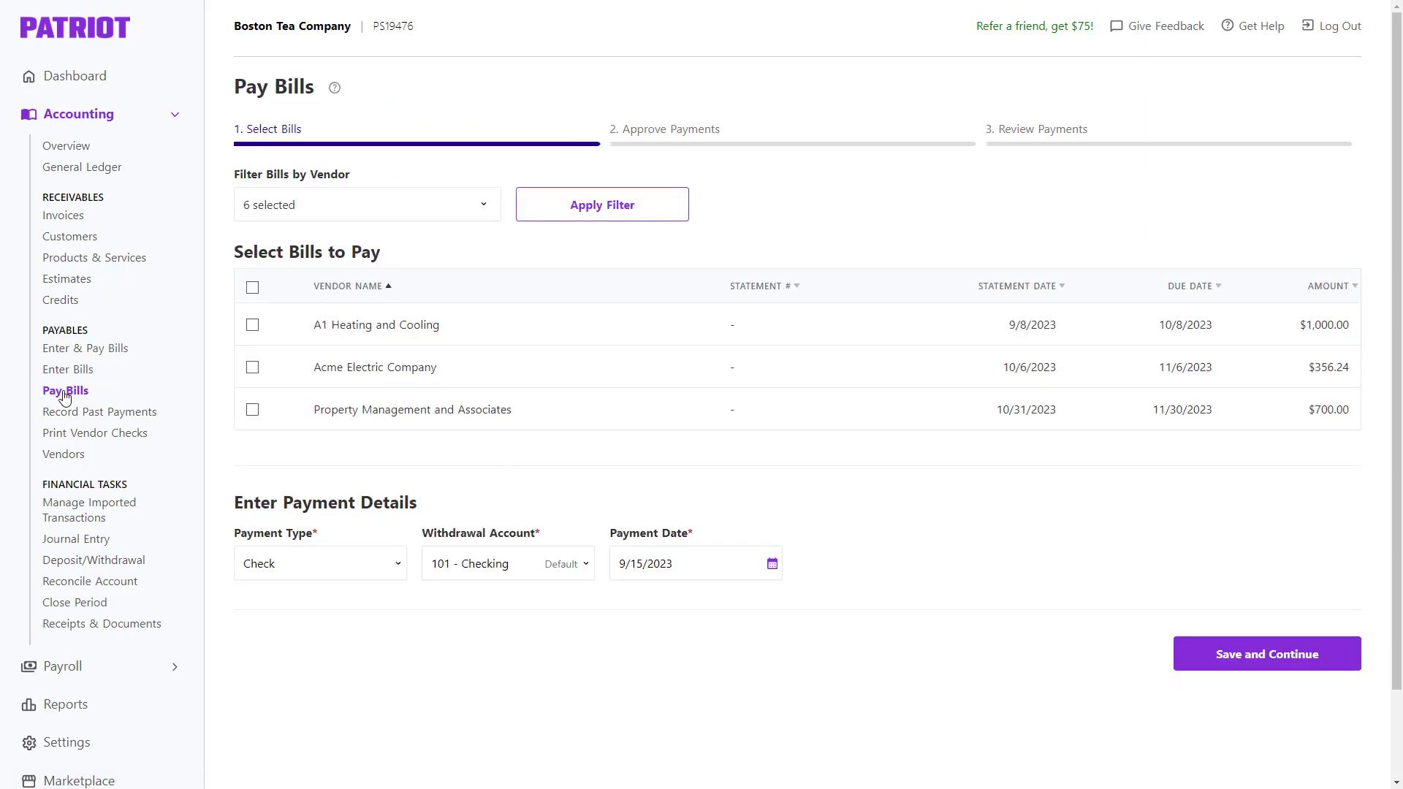
{"action": "left_click", "coordinate": [252, 367]}
{"action": "left_click", "coordinate": [1267, 655]}
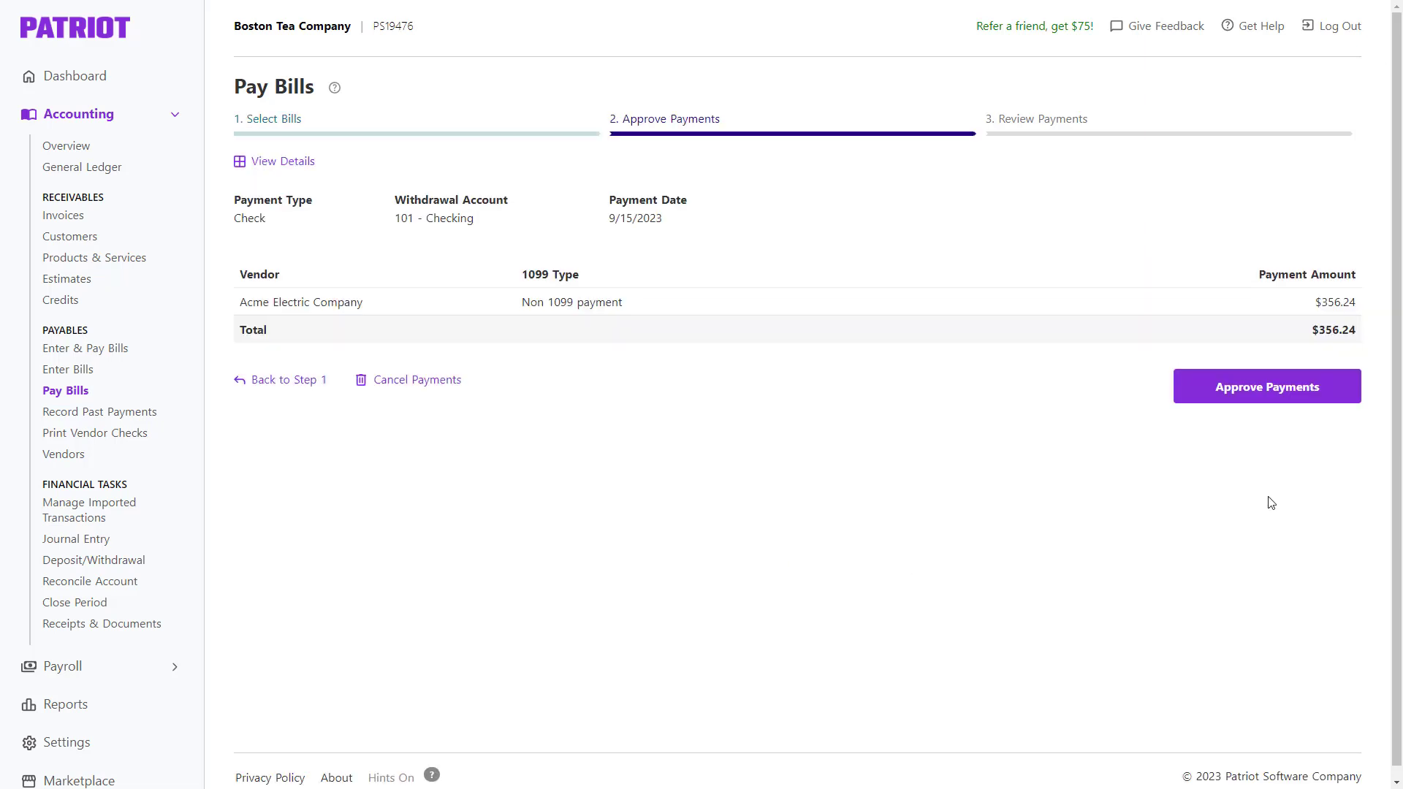
{"action": "left_click", "coordinate": [1266, 417]}
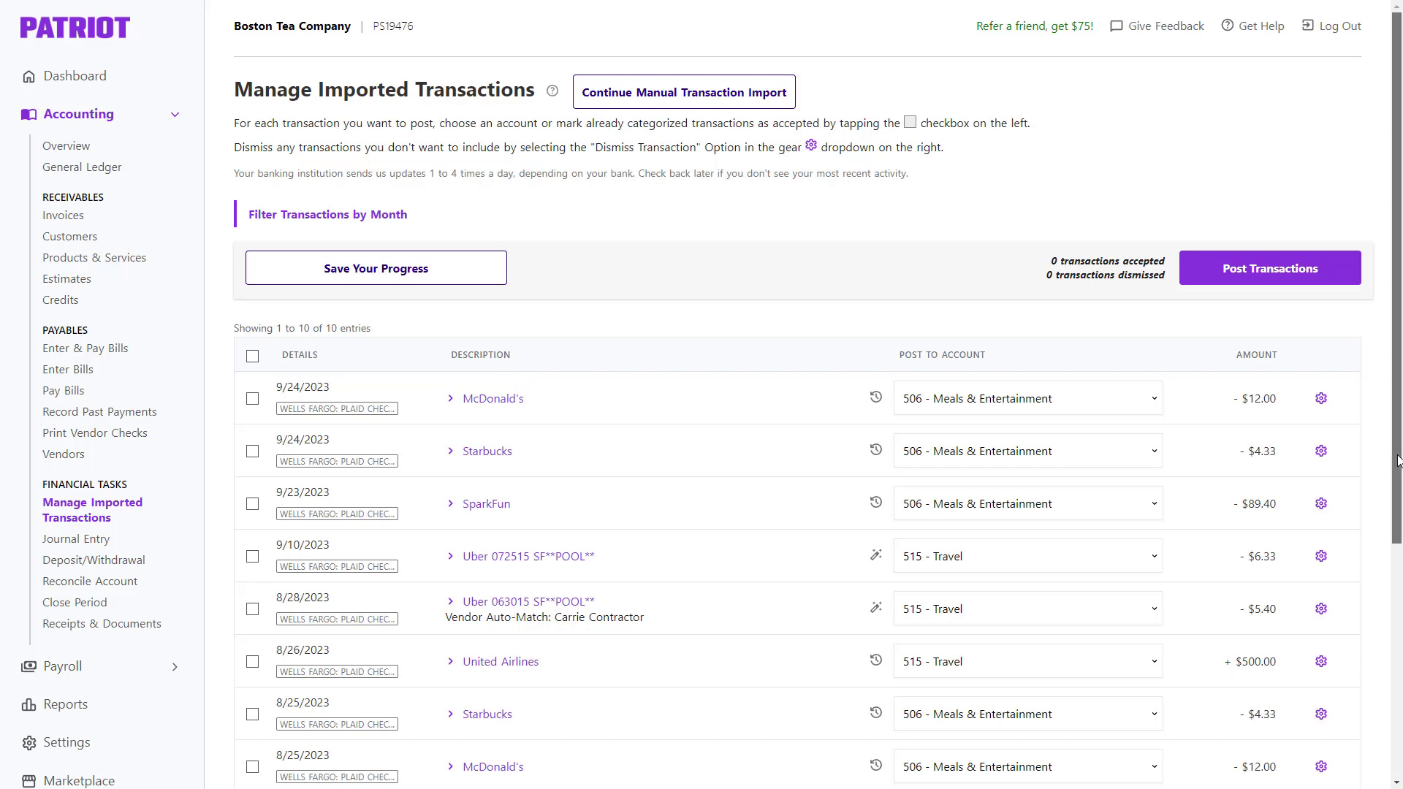
{"action": "left_click_drag", "start_coordinate": [1396, 459], "coordinate": [1397, 609]}
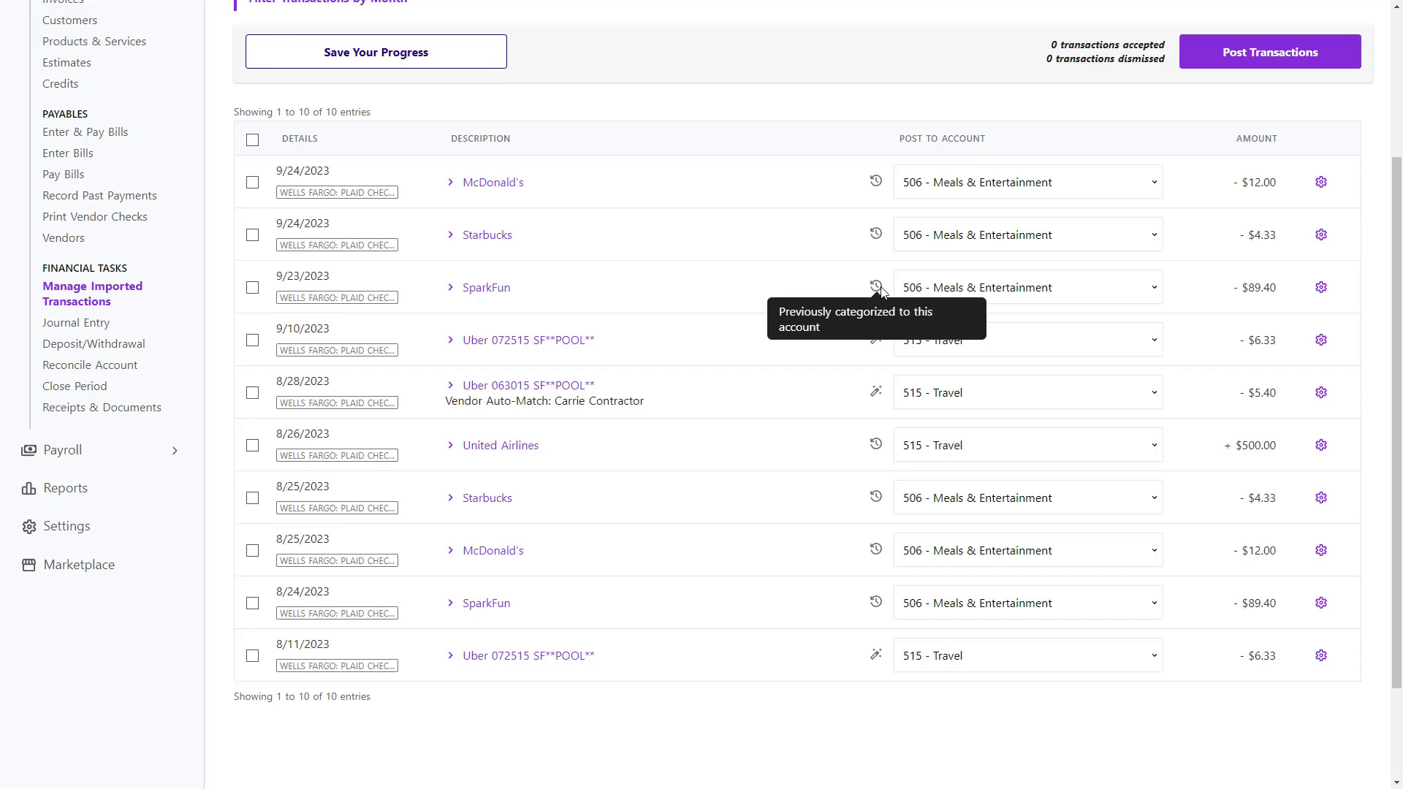
{"action": "left_click", "coordinate": [1321, 393]}
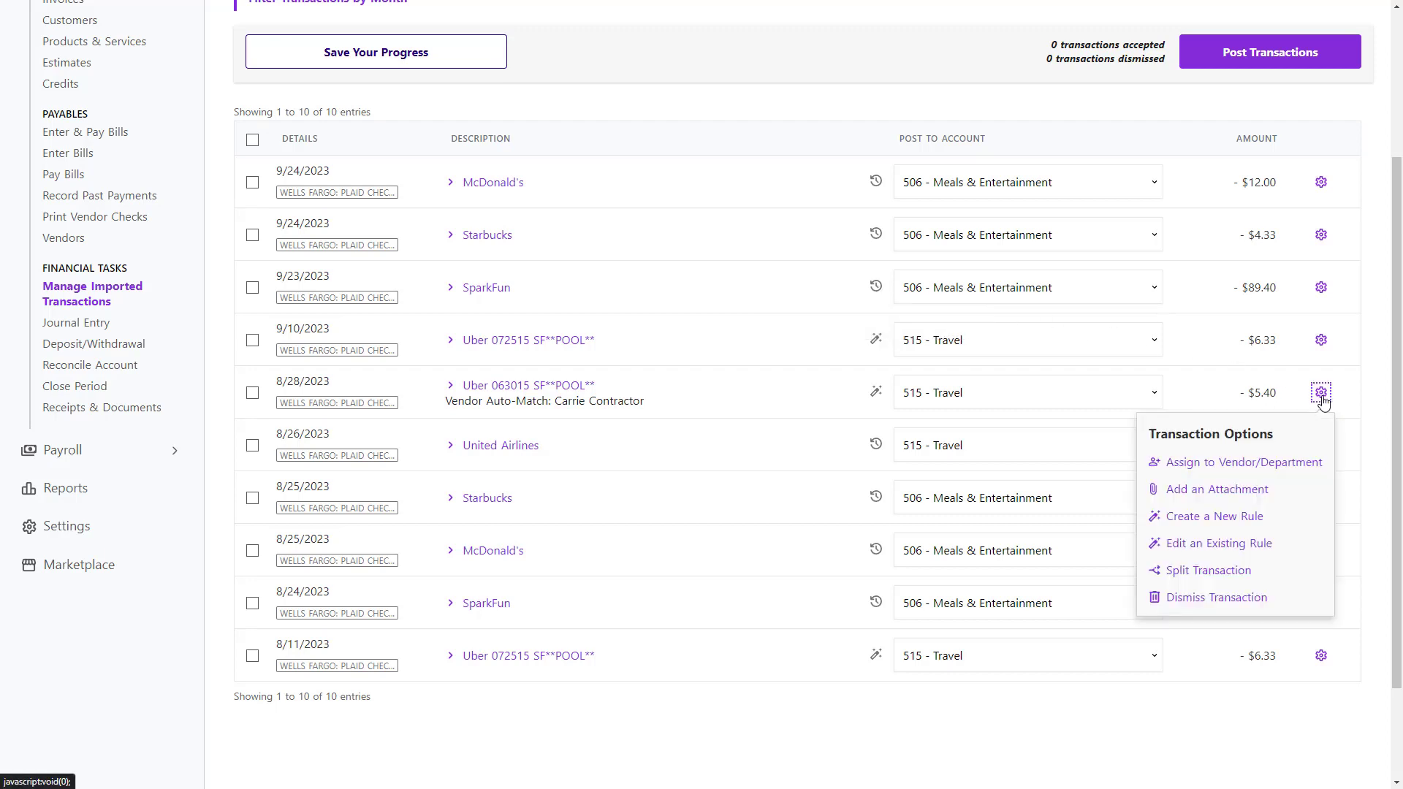
{"action": "left_click", "coordinate": [1343, 465]}
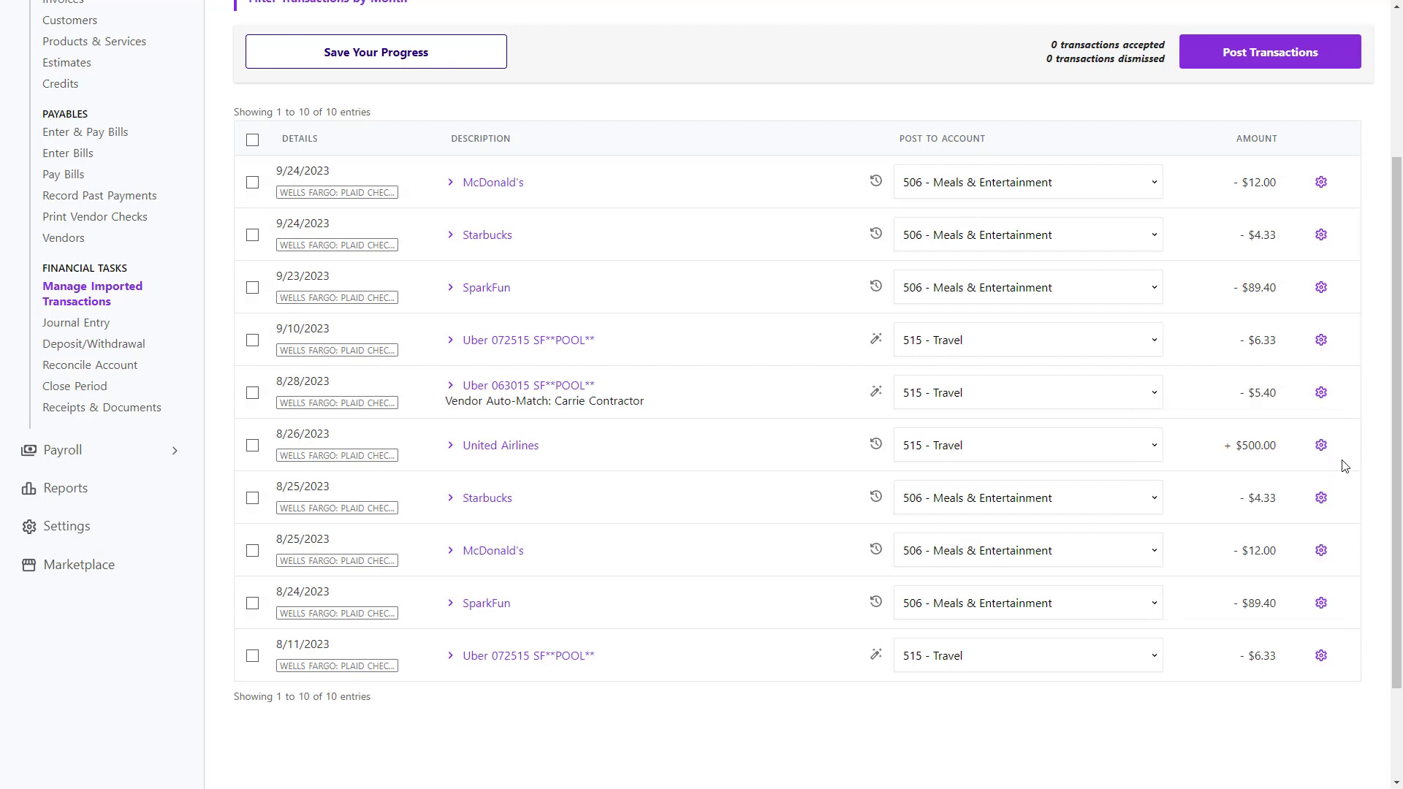
{"action": "left_click", "coordinate": [1322, 447]}
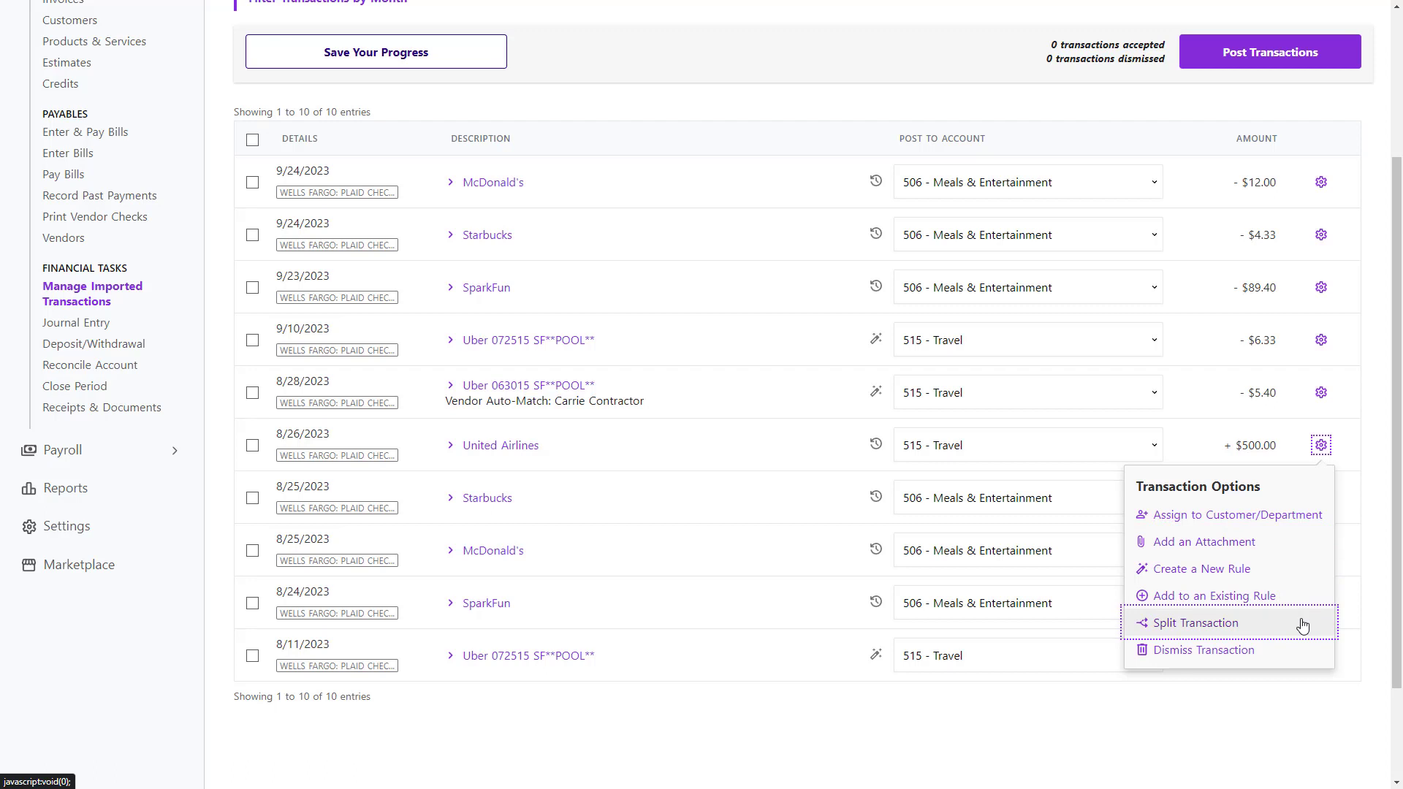
Accept all ten imported bank transactions and post them, totaling $729.52.
{"action": "left_click", "coordinate": [1377, 614]}
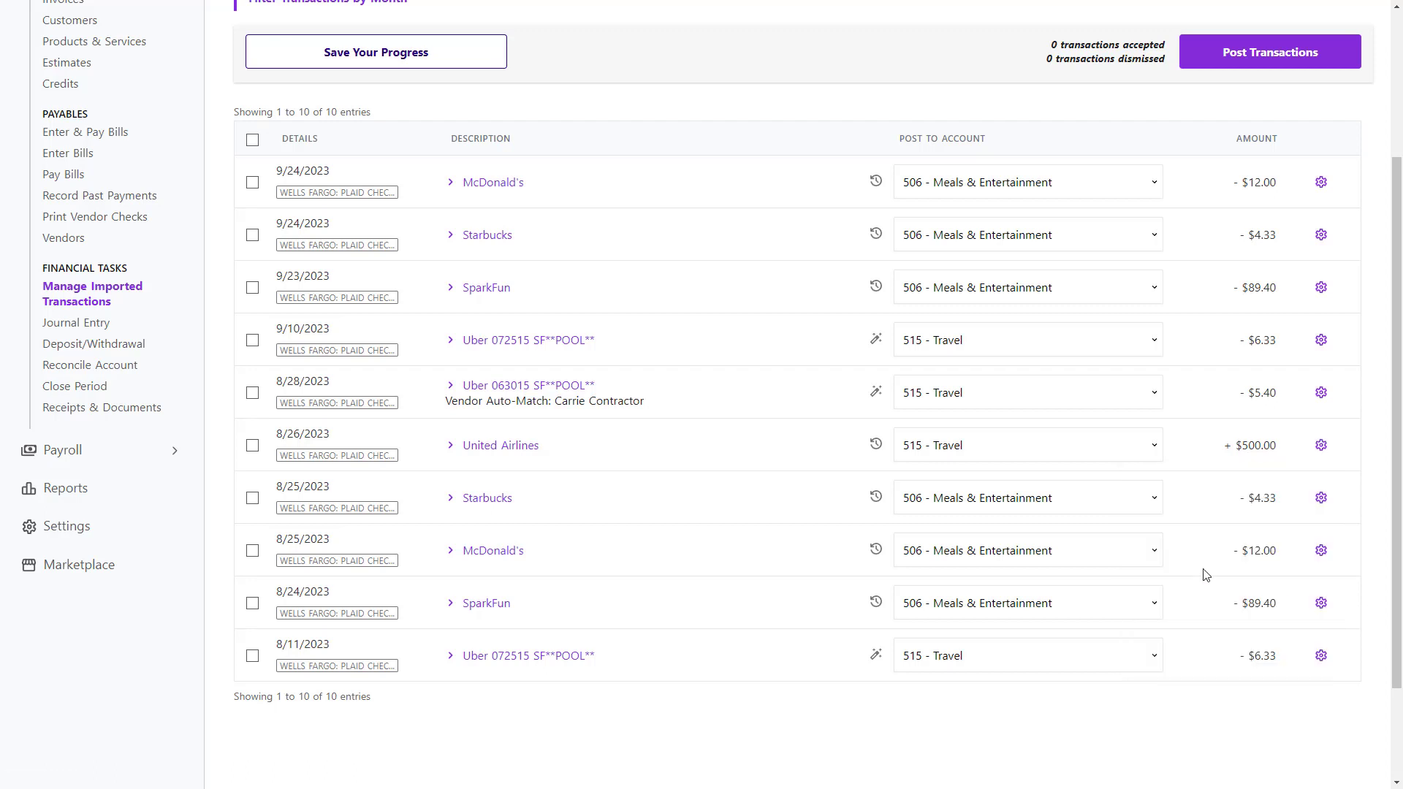
{"action": "left_click", "coordinate": [254, 142]}
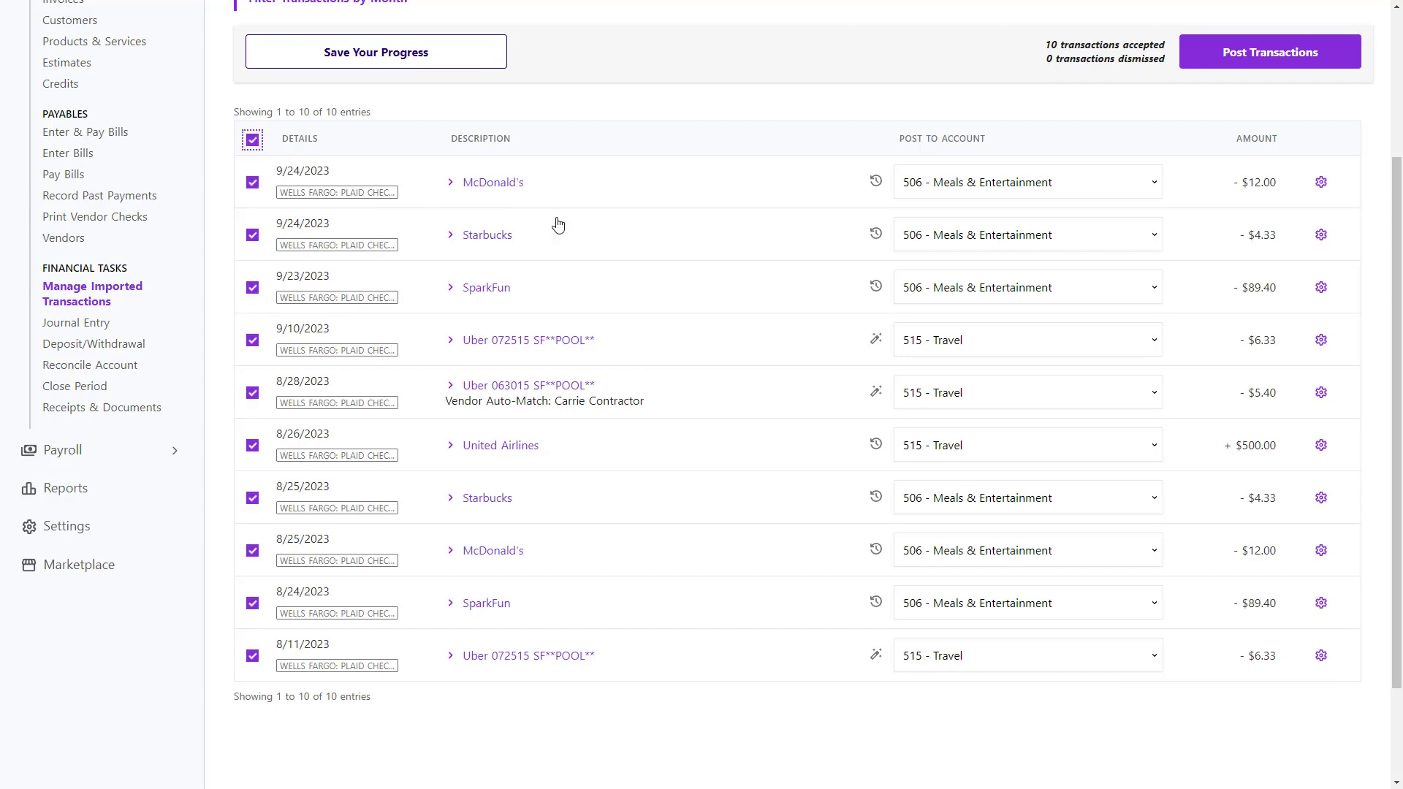
{"action": "scroll", "coordinate": [1155, 166], "scroll_direction": "up", "scroll_amount": 2}
{"action": "left_click", "coordinate": [1249, 195]}
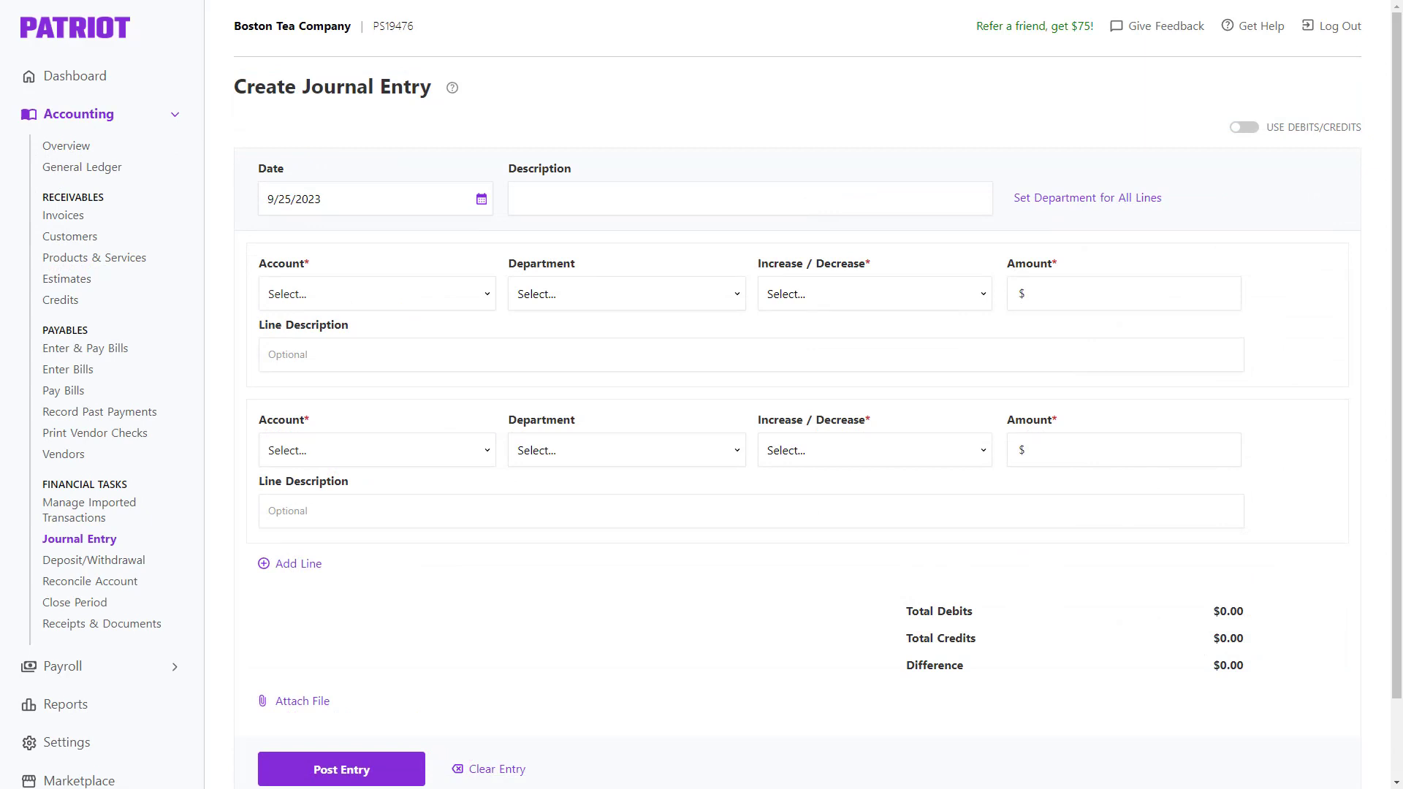
Check the first line's Increase/Decrease choices, then show the journal entry as debits and credits.
{"action": "left_click", "coordinate": [983, 296]}
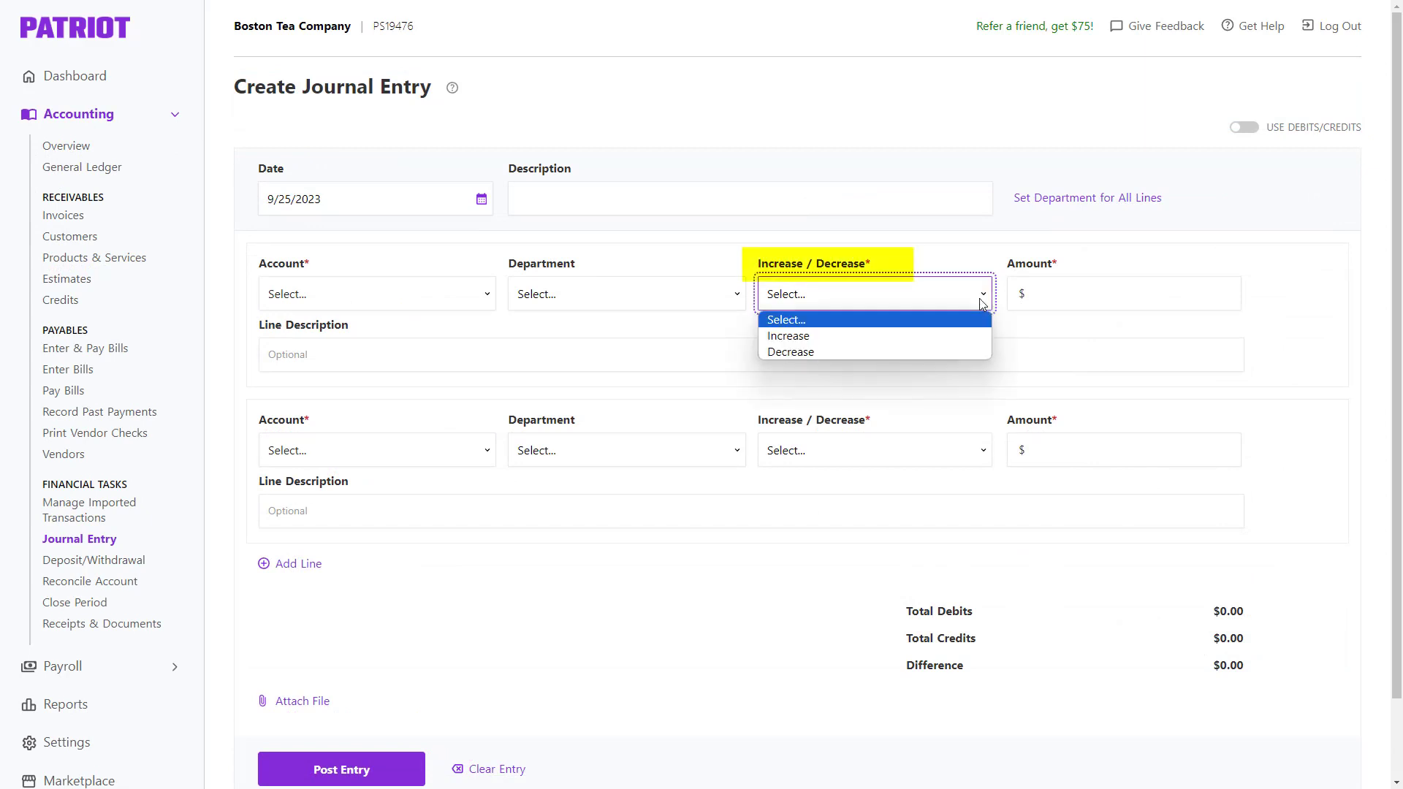
{"action": "left_click", "coordinate": [983, 302]}
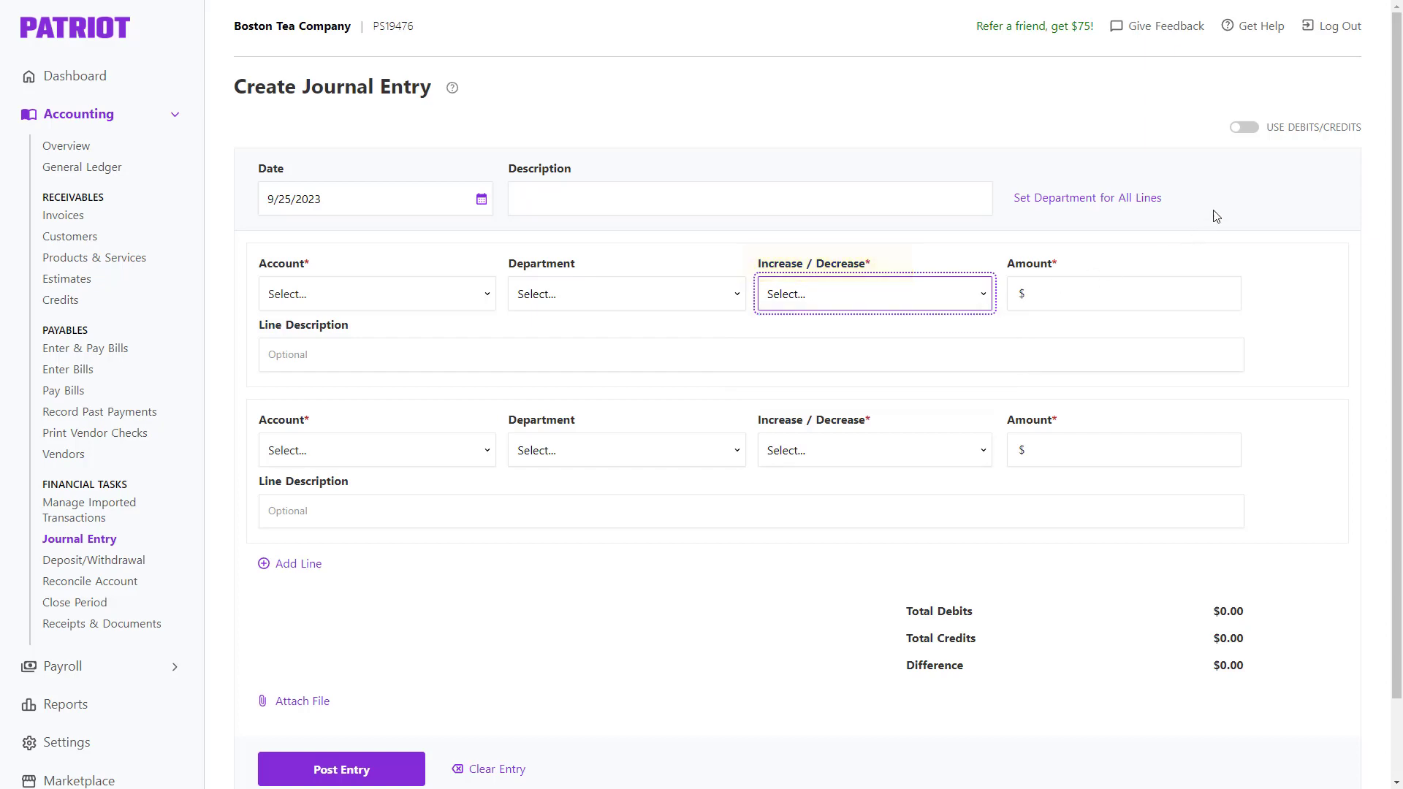
{"action": "left_click", "coordinate": [1245, 128]}
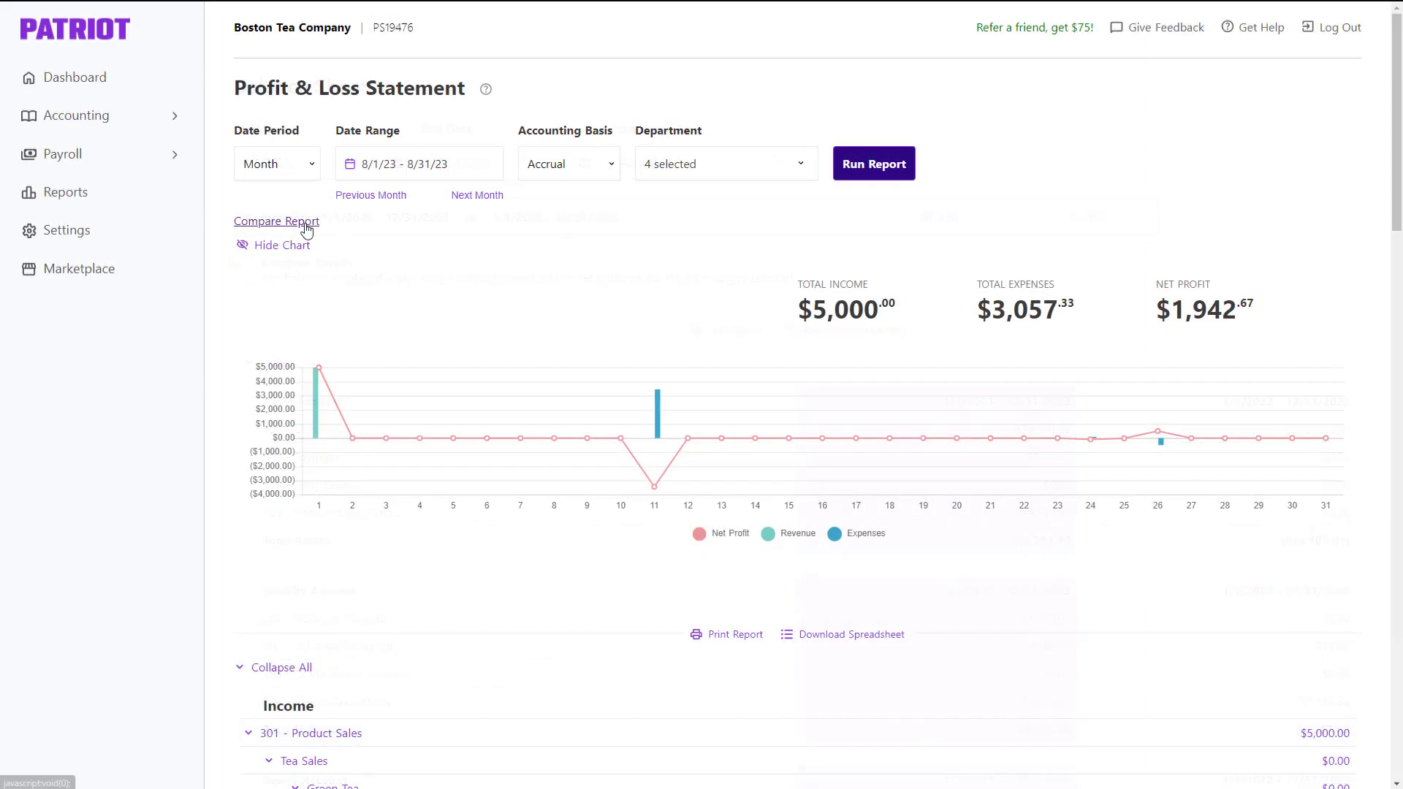
Compare the August 2023 Profit & Loss against the previous year, August 2022.
{"action": "left_click", "coordinate": [304, 227]}
{"action": "left_click", "coordinate": [358, 267]}
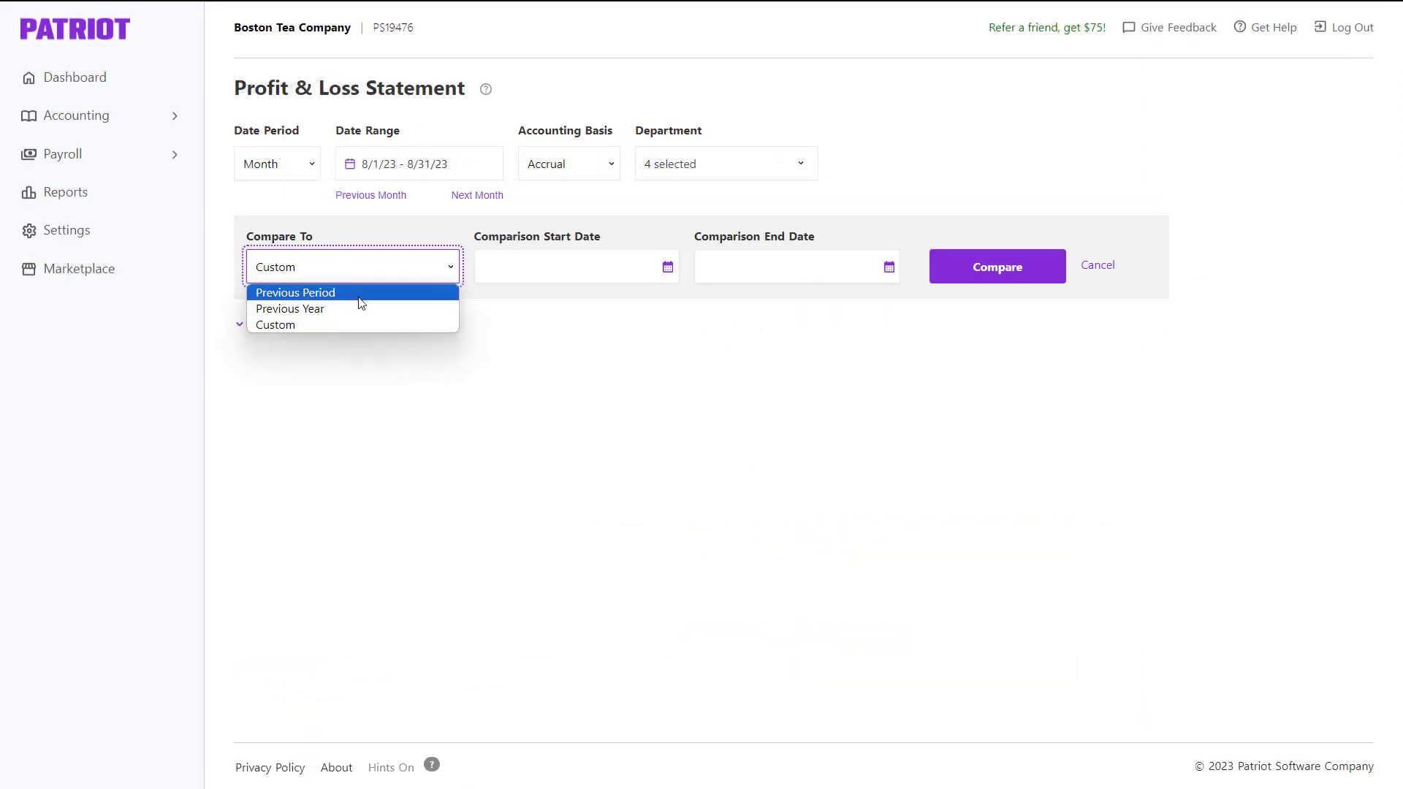
{"action": "left_click", "coordinate": [329, 308]}
{"action": "left_click", "coordinate": [998, 267]}
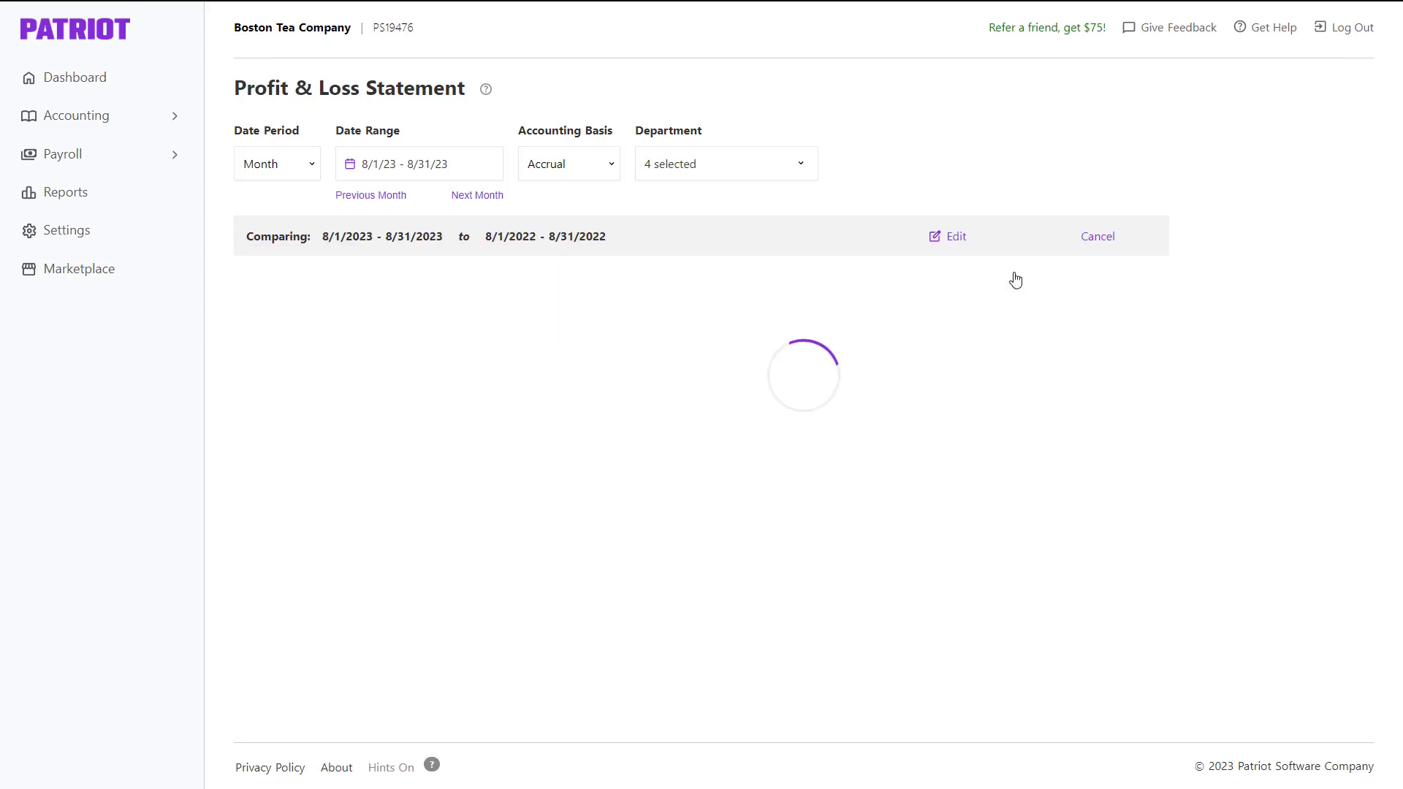